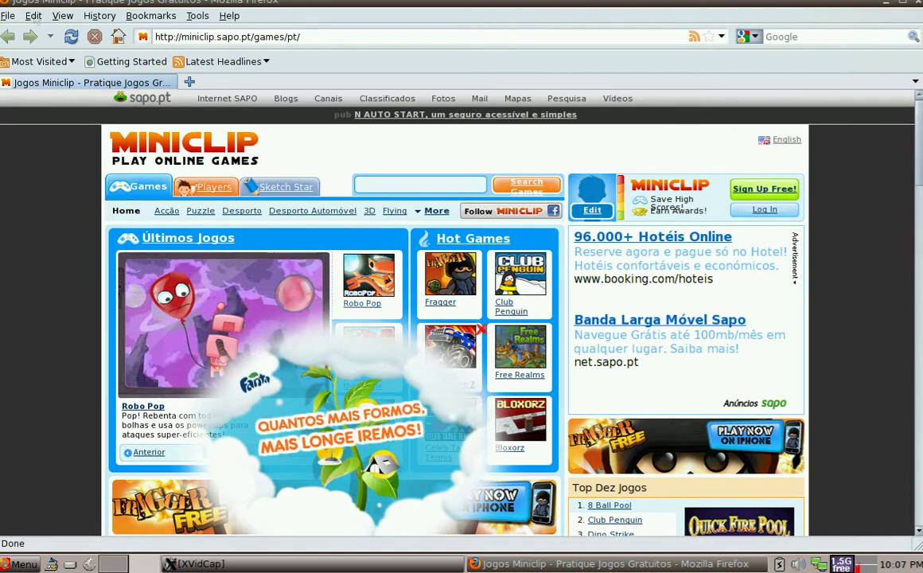
click(33, 16)
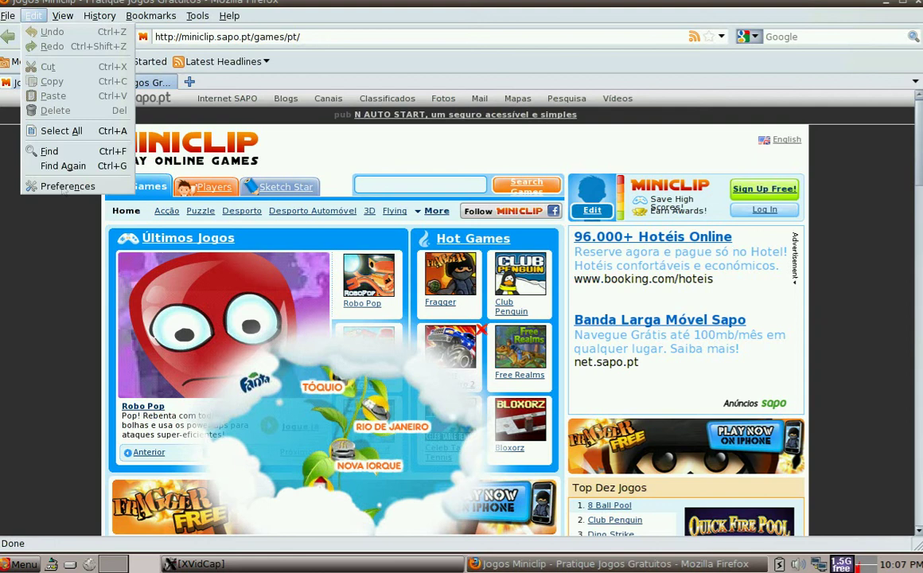
key(Escape)
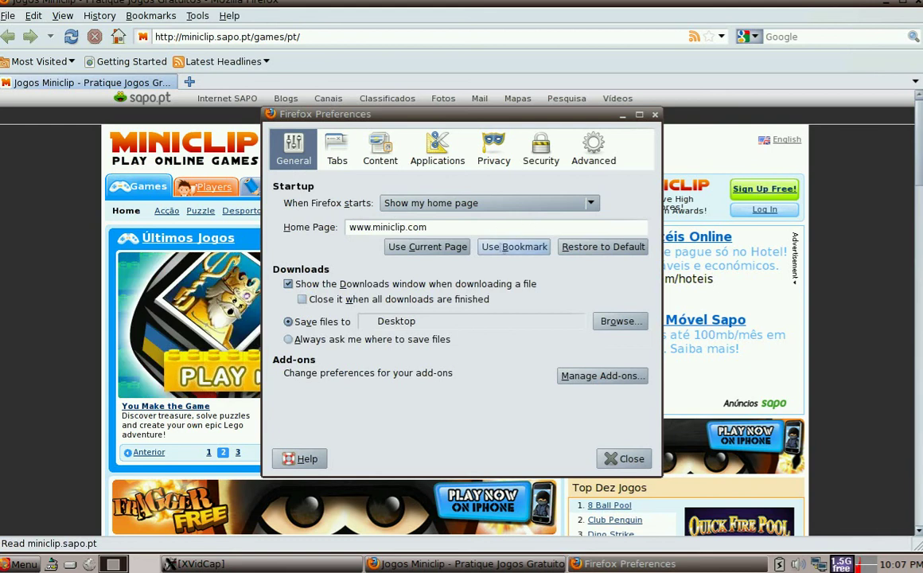
click(435, 228)
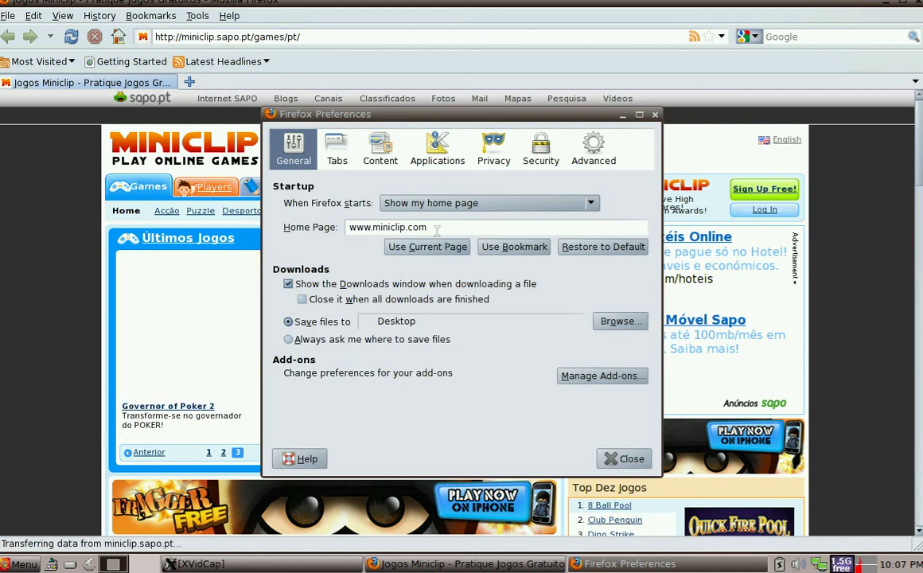
key(BackSpace)
key(BackSpace)
key(BackSpace)
key(BackSpace)
key(BackSpace)
key(BackSpace)
key(BackSpace)
key(BackSpace)
key(BackSpace)
key(BackSpace)
key(BackSpace)
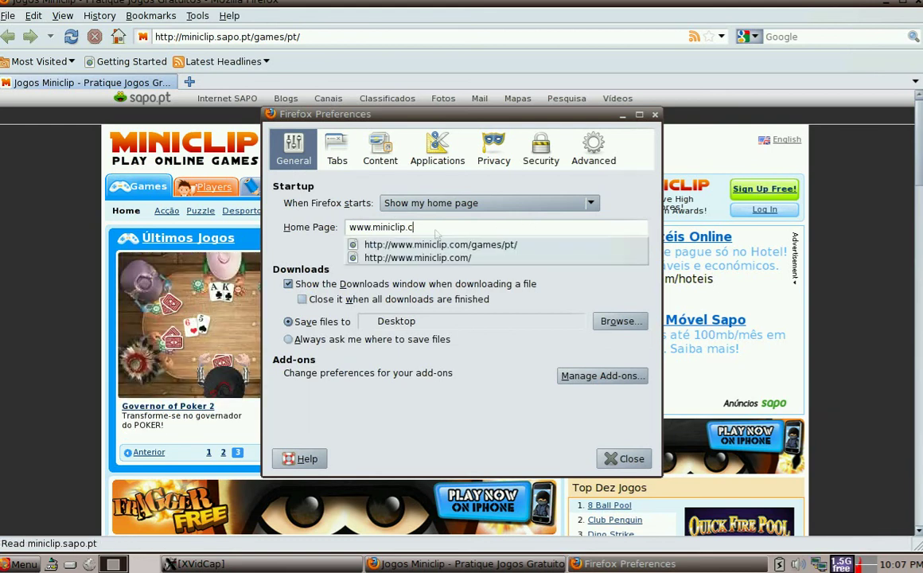
key(BackSpace)
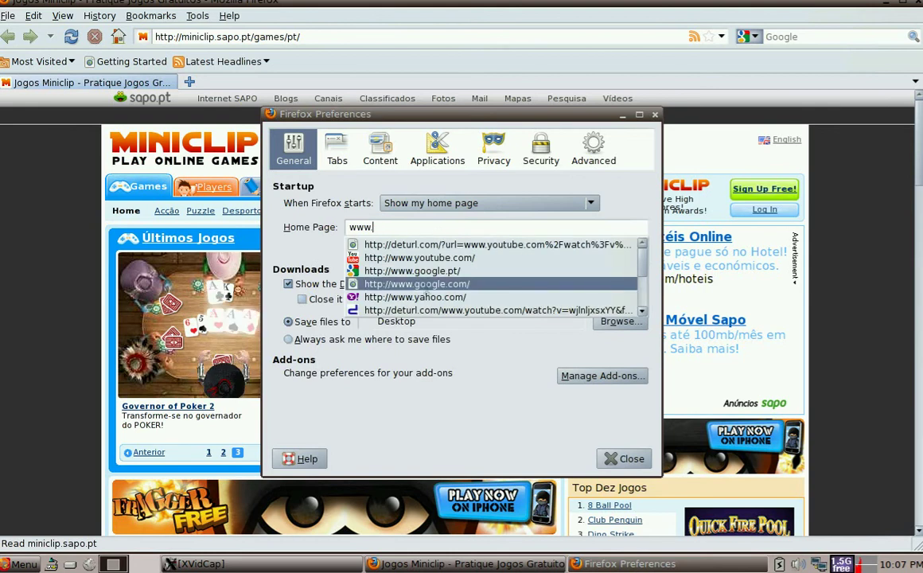
click(412, 271)
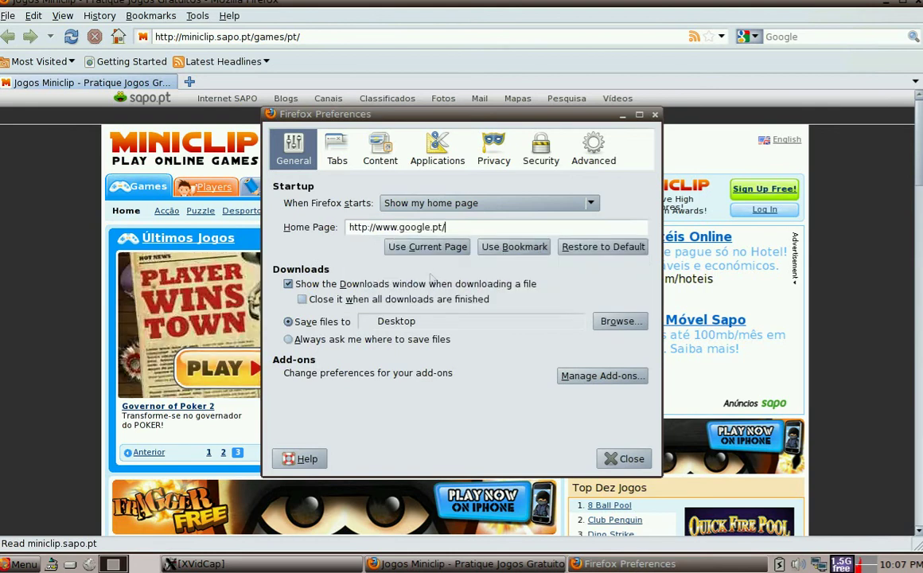
Close Preferences, then quit and relaunch Firefox so it opens on Google Portugal
click(624, 459)
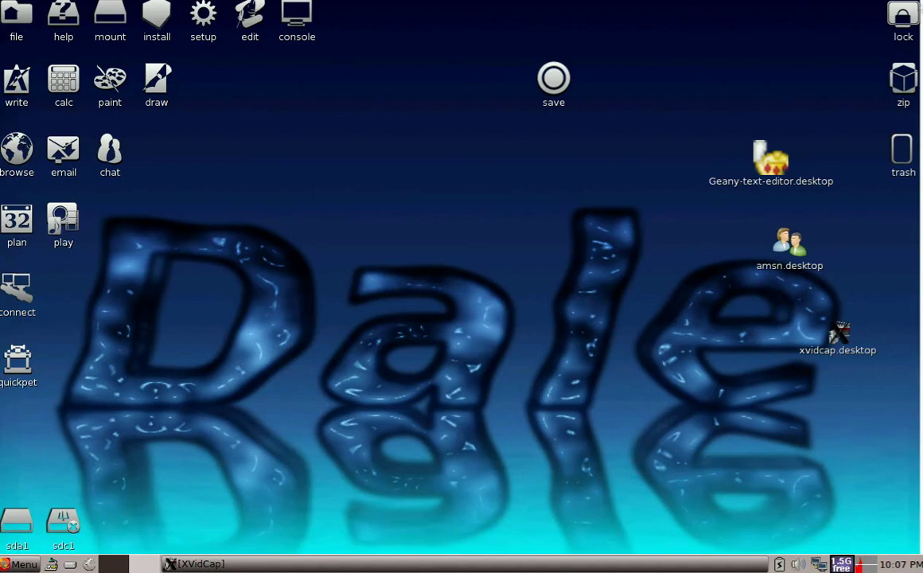
key(alt+F4)
click(17, 149)
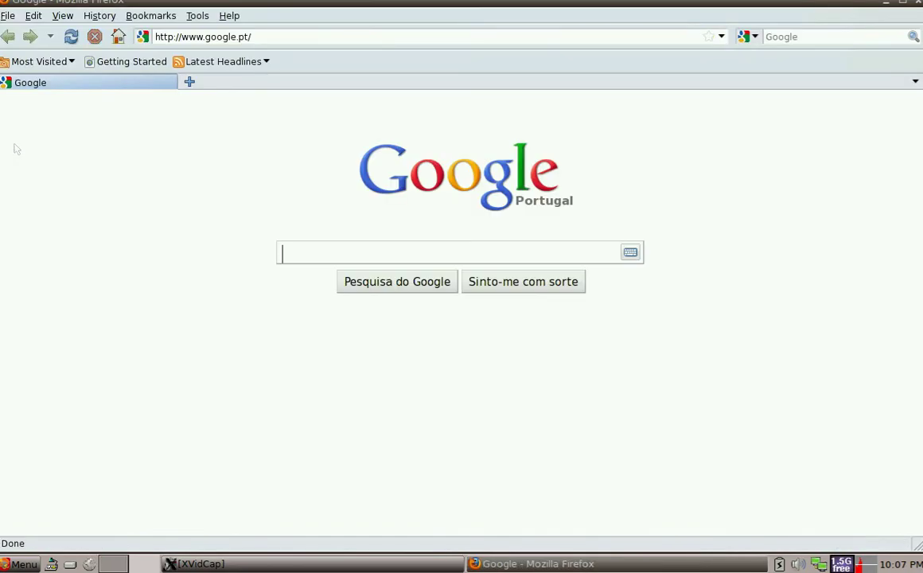
Open the Edit menu and dismiss it without choosing anything
click(33, 15)
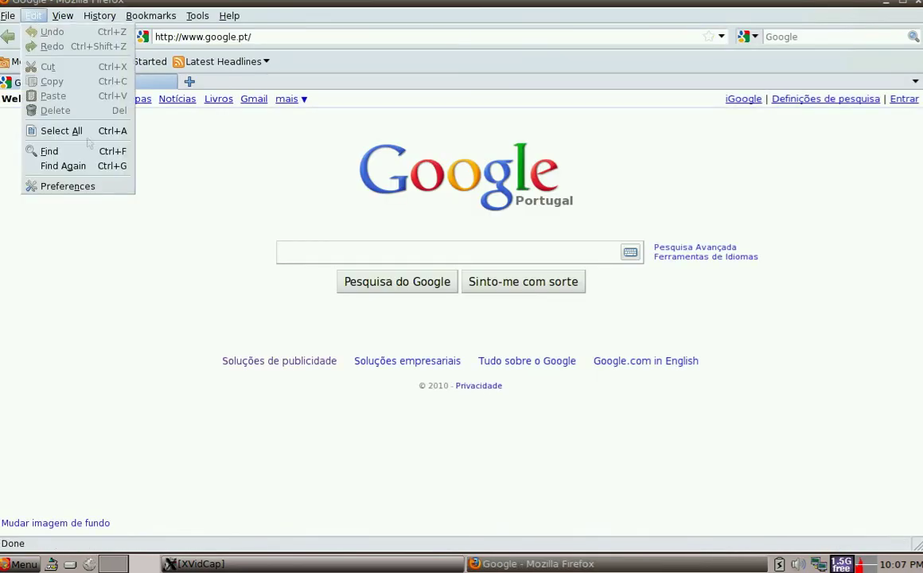
click(200, 196)
click(313, 259)
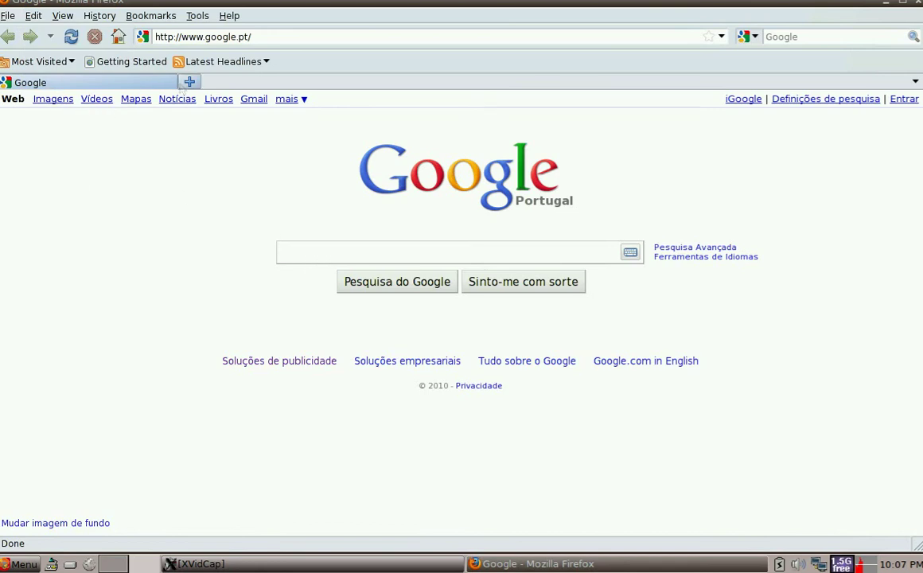
click(190, 82)
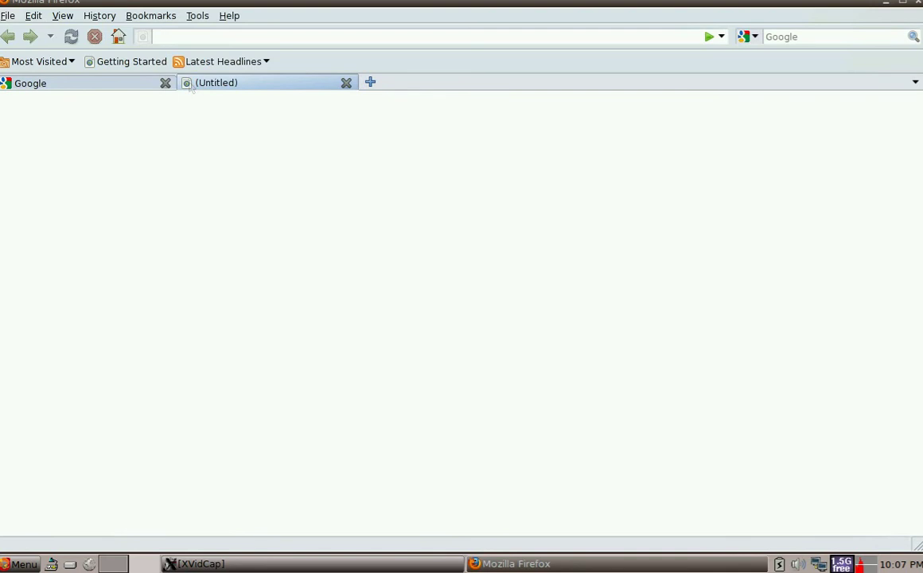
text(www)
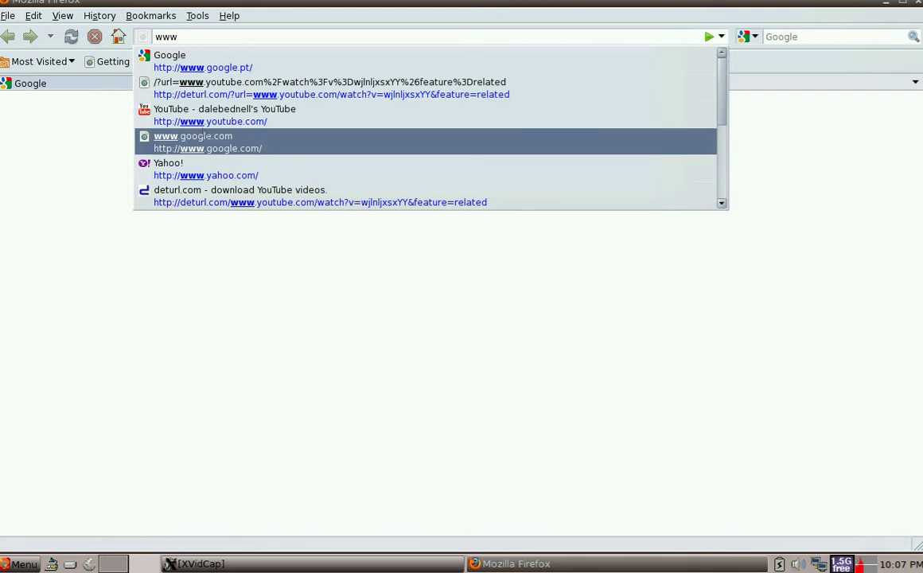
click(209, 178)
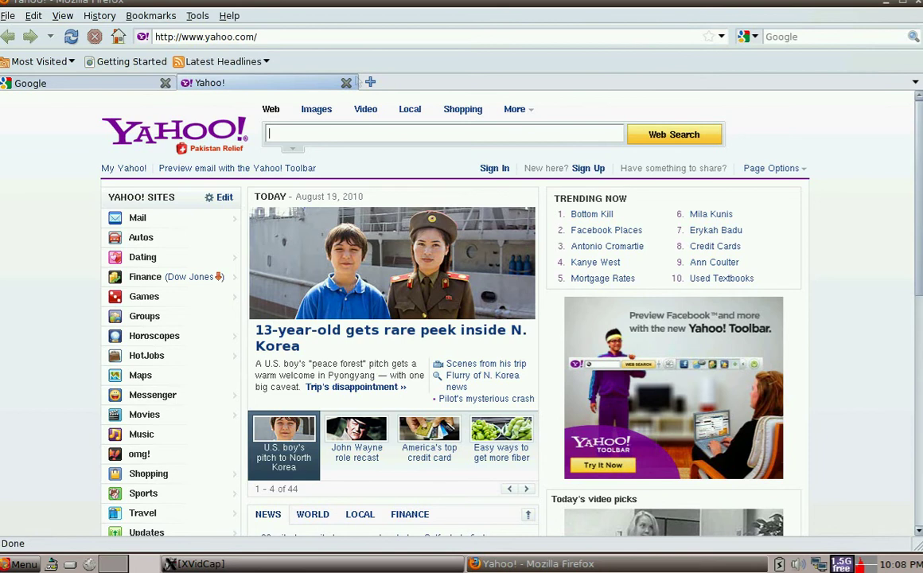
click(370, 82)
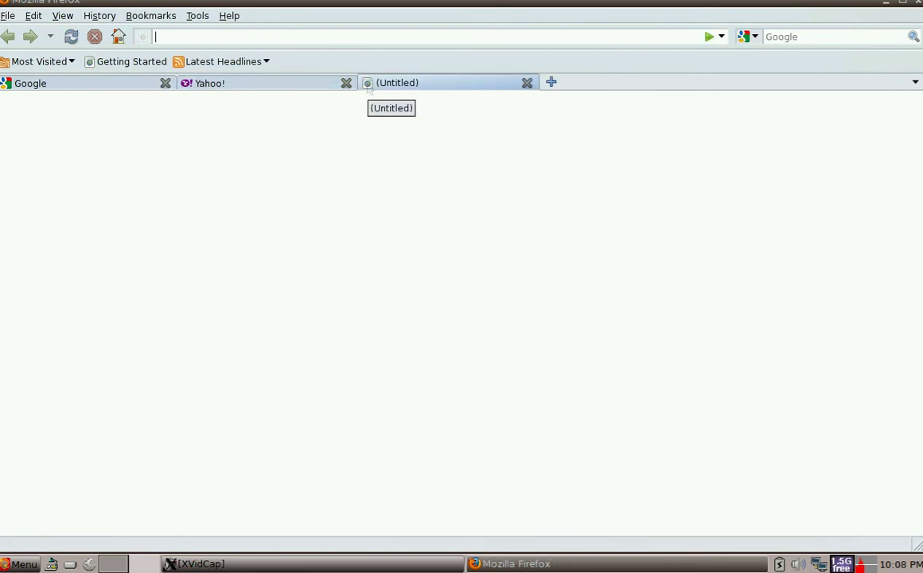
text(www.)
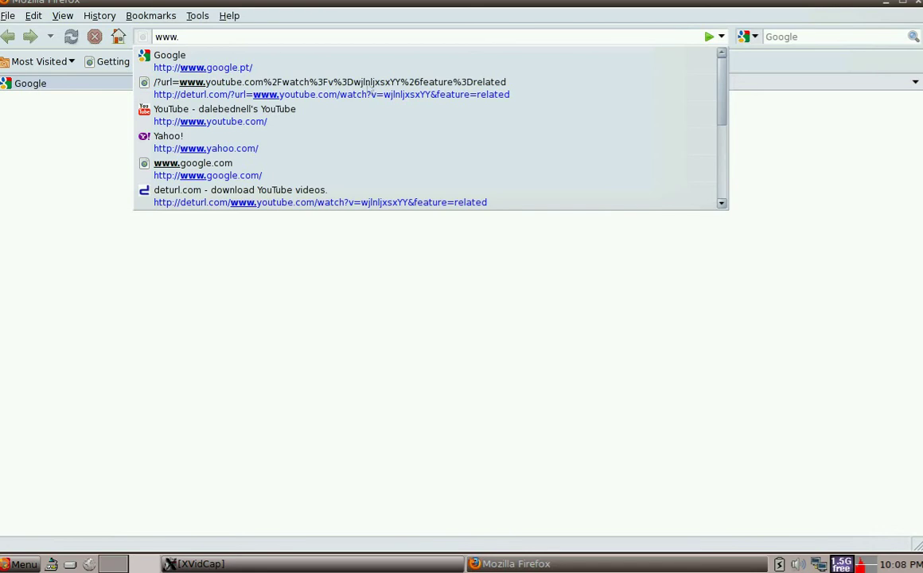
text(yout)
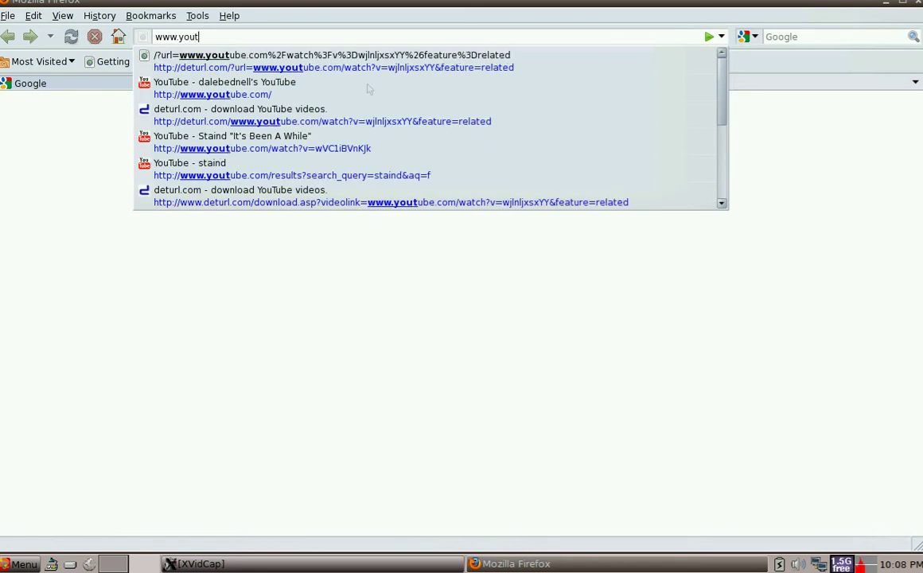
text(ub)
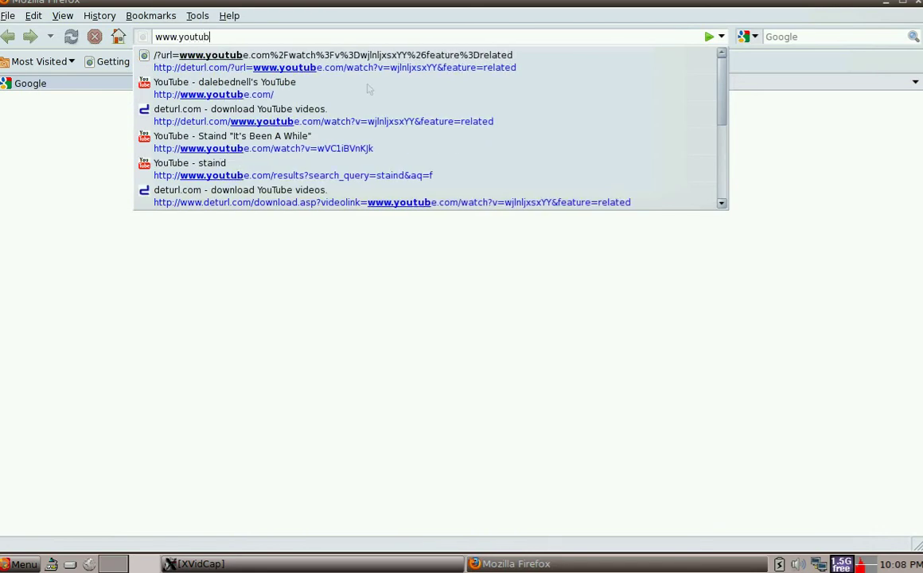
text(e.com)
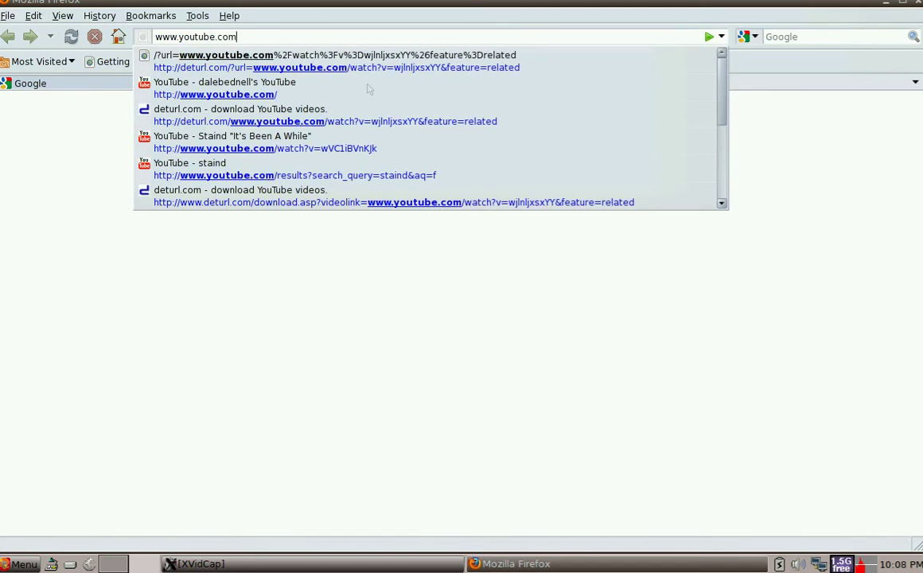
key(Return)
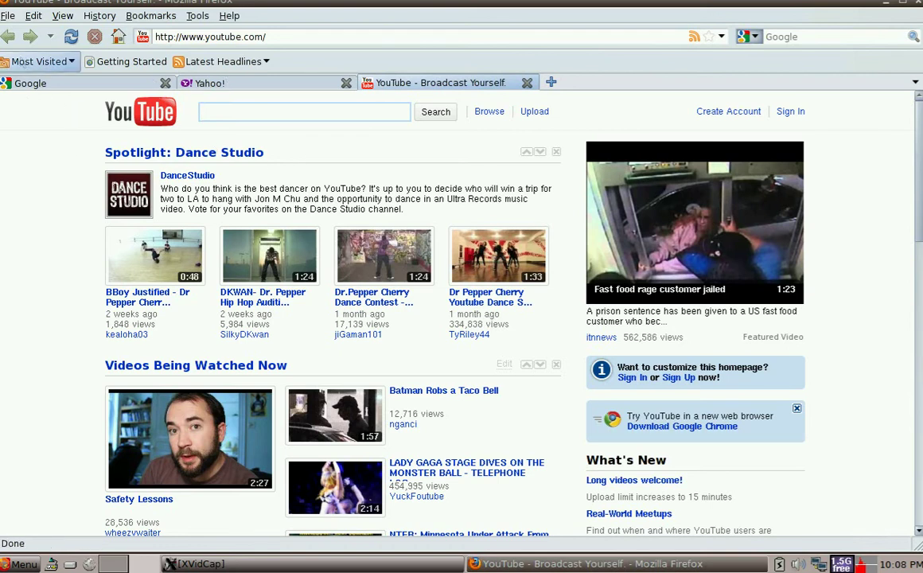
Make the open Google, Yahoo! and YouTube tabs the home pages with Use Current Pages
click(32, 16)
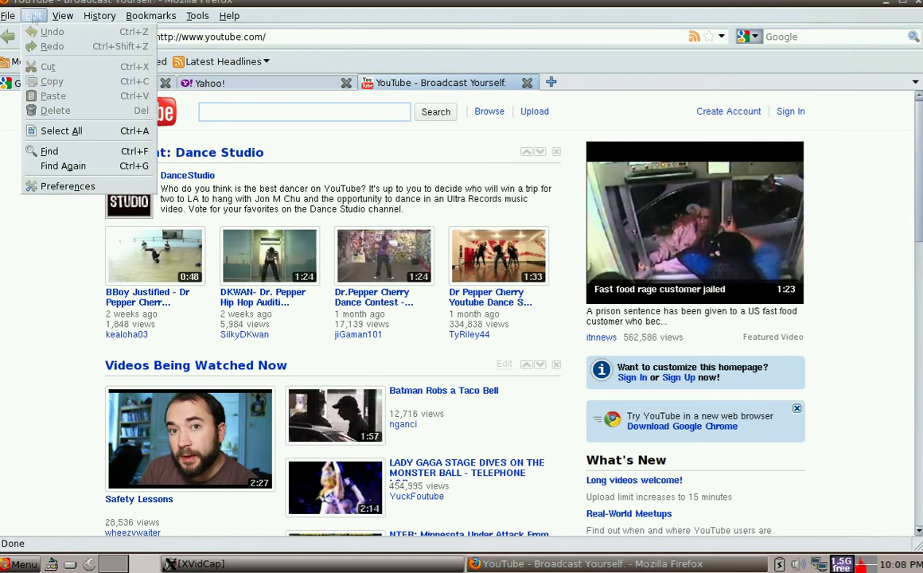
click(51, 186)
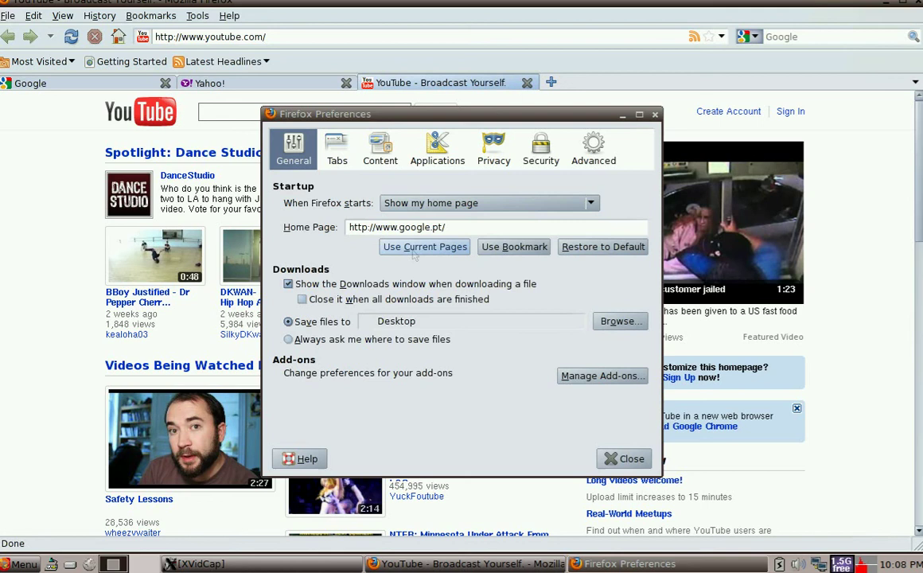
click(415, 251)
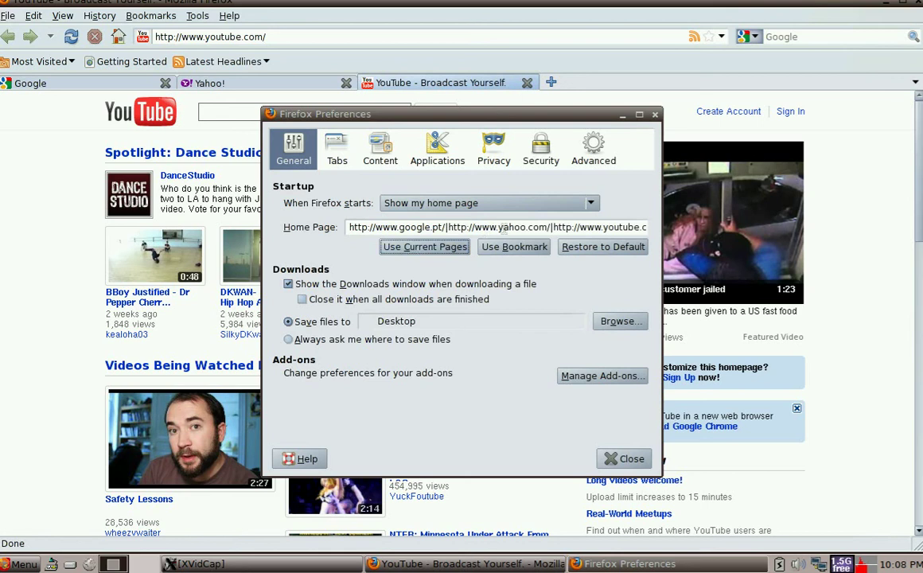
click(629, 460)
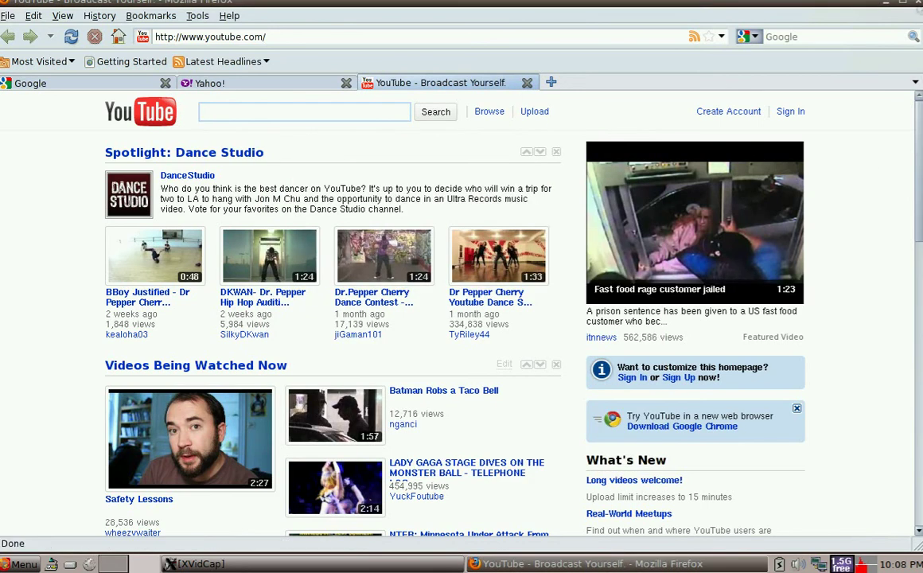
Quit Firefox, confirm the quit prompt, and relaunch it to check the three home tabs
key(ctrl+q)
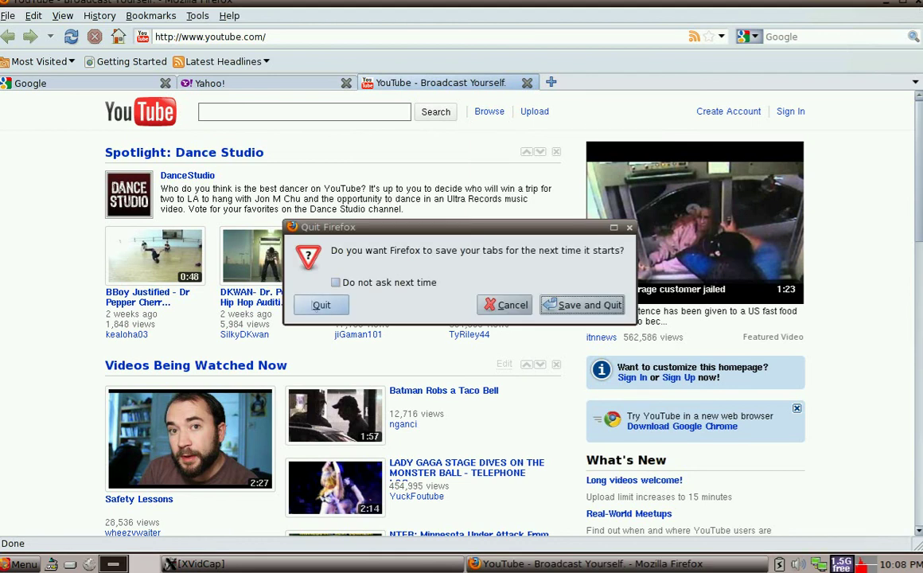
key(Return)
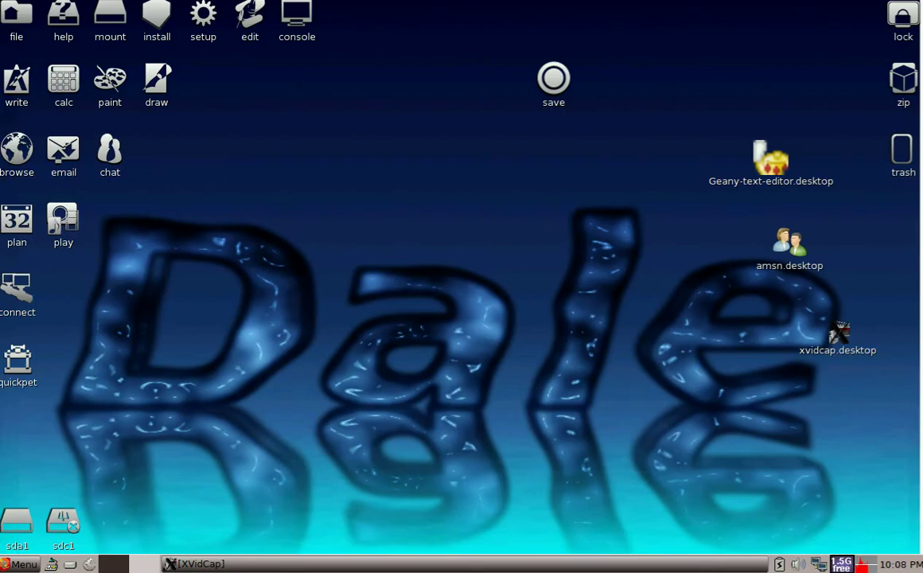
click(22, 148)
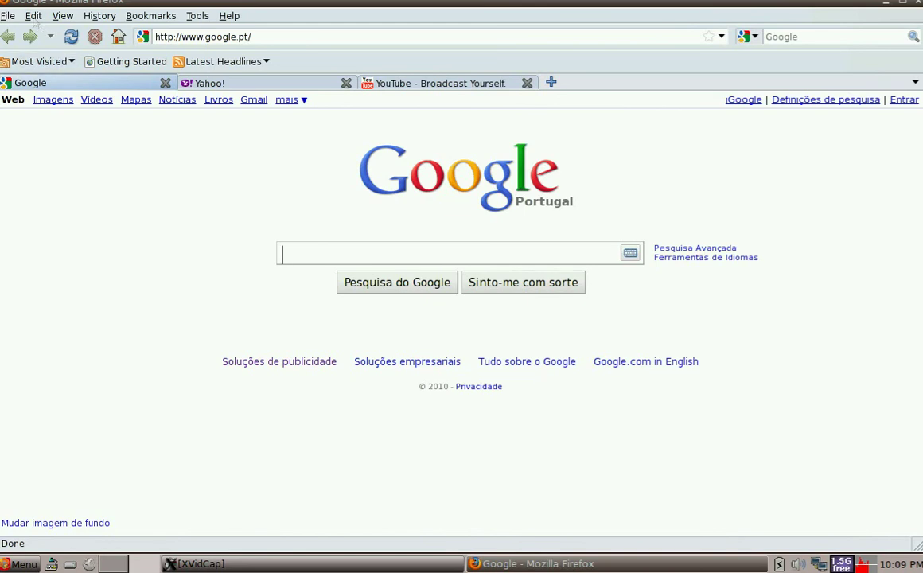
Create a 'downloads' folder on the Desktop and make it Firefox's download location
click(34, 17)
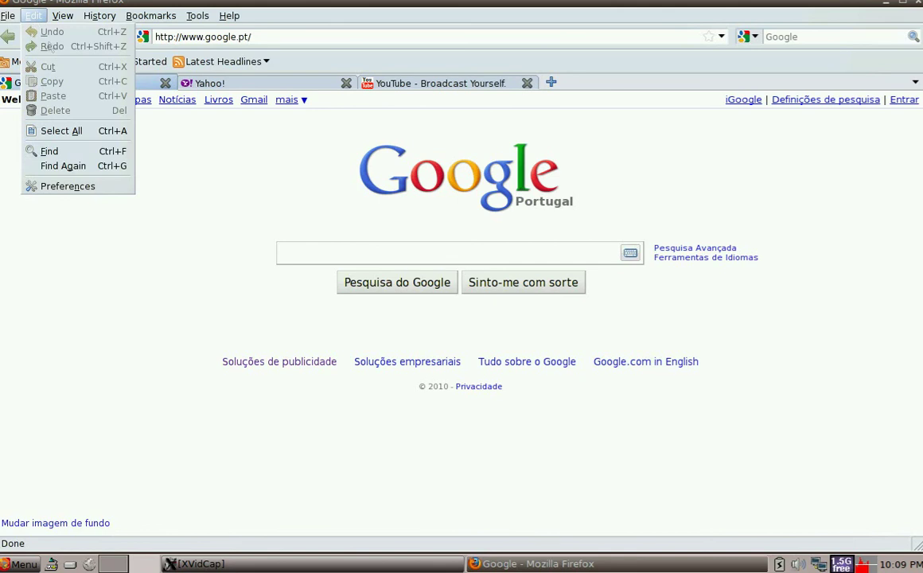
click(57, 189)
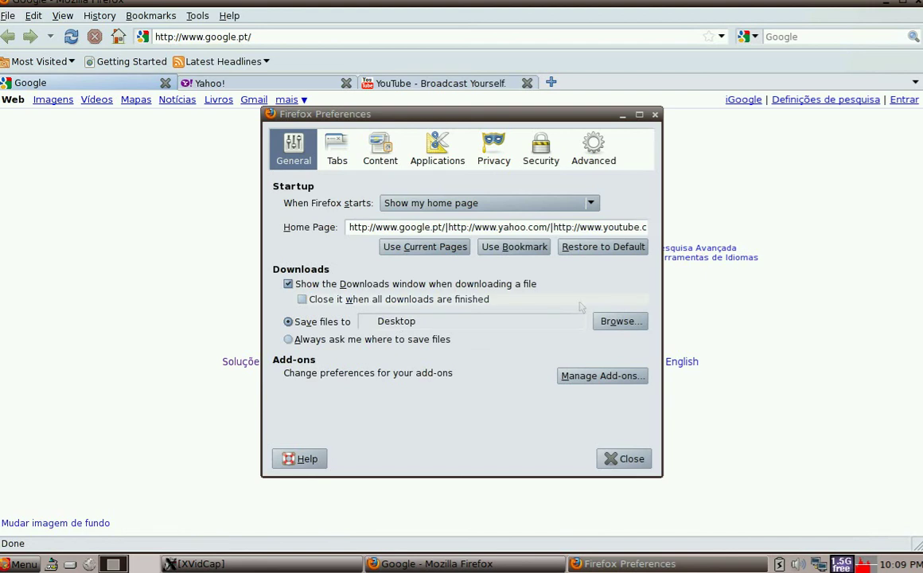
click(607, 321)
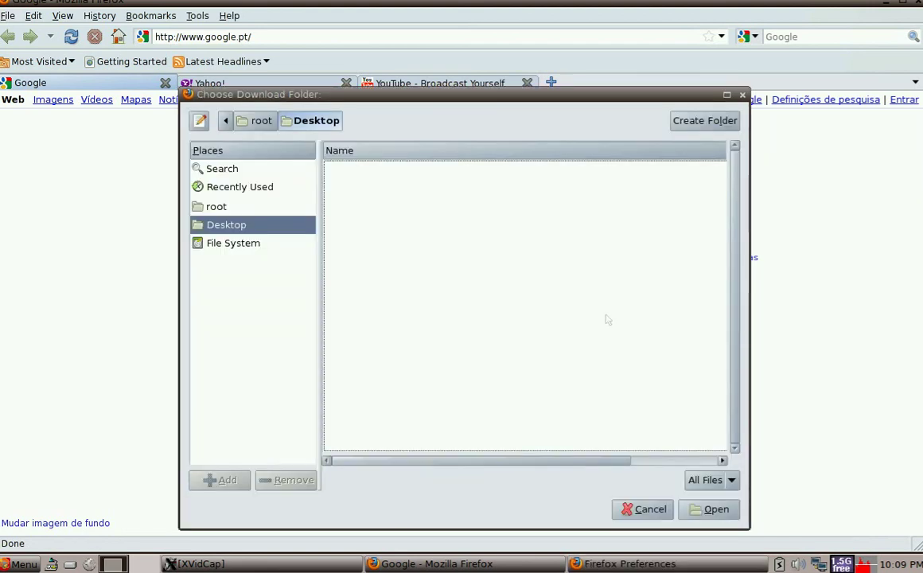
click(699, 122)
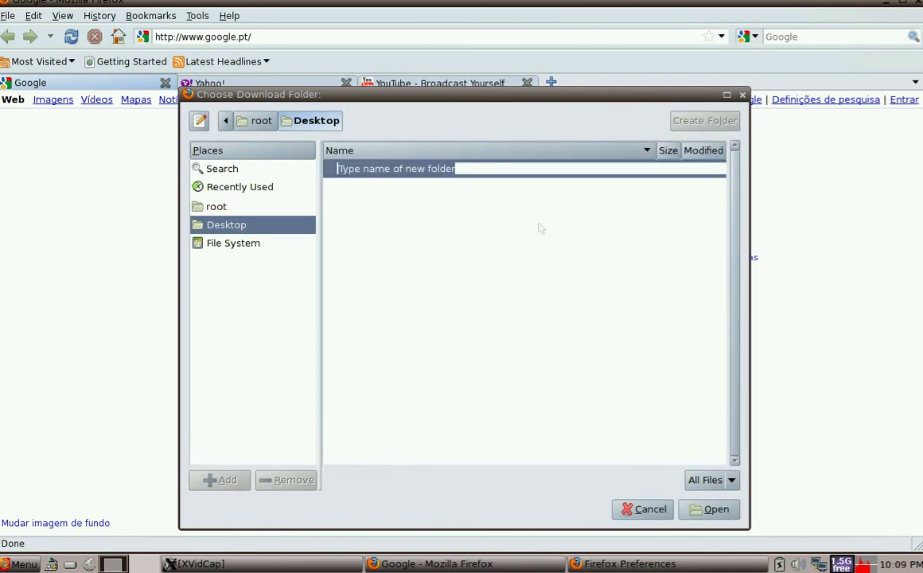
key(BackSpace)
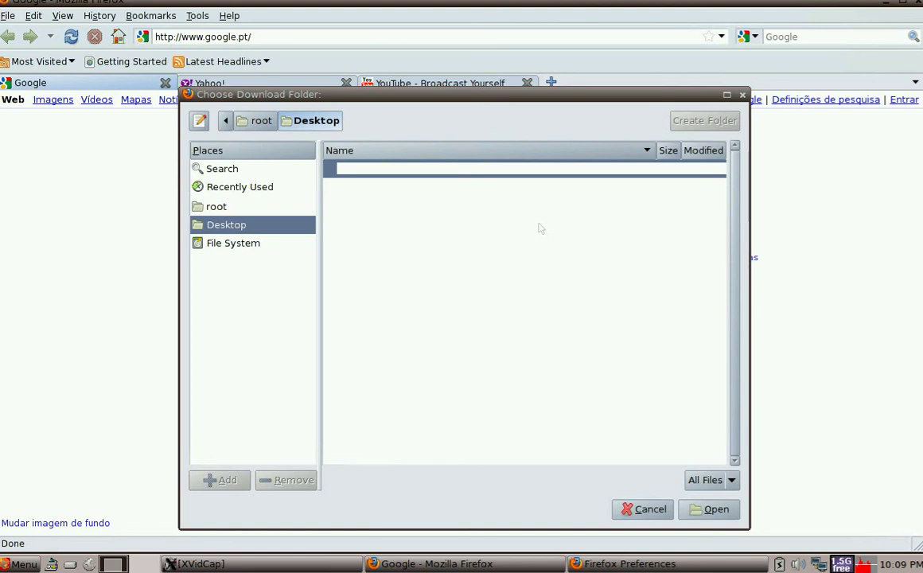
text(downloads)
key(Return)
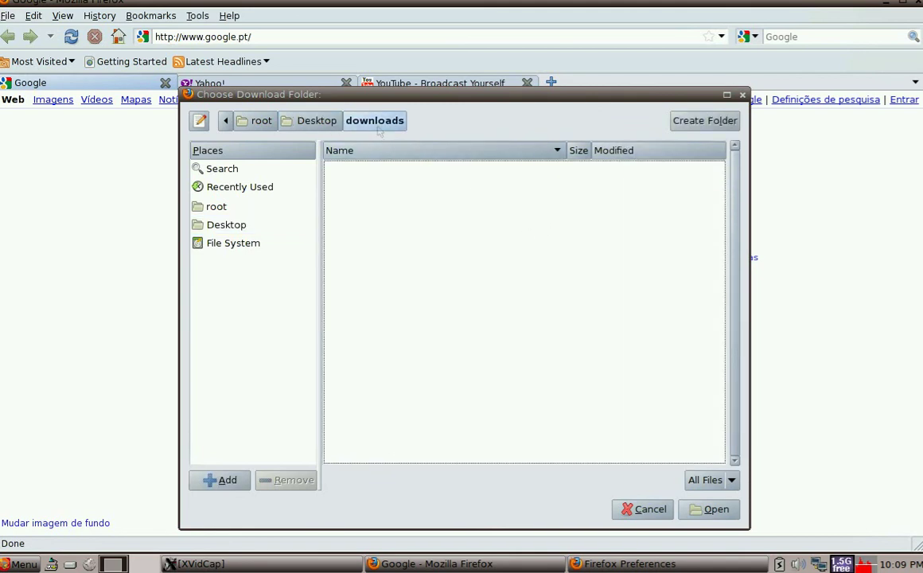
click(712, 509)
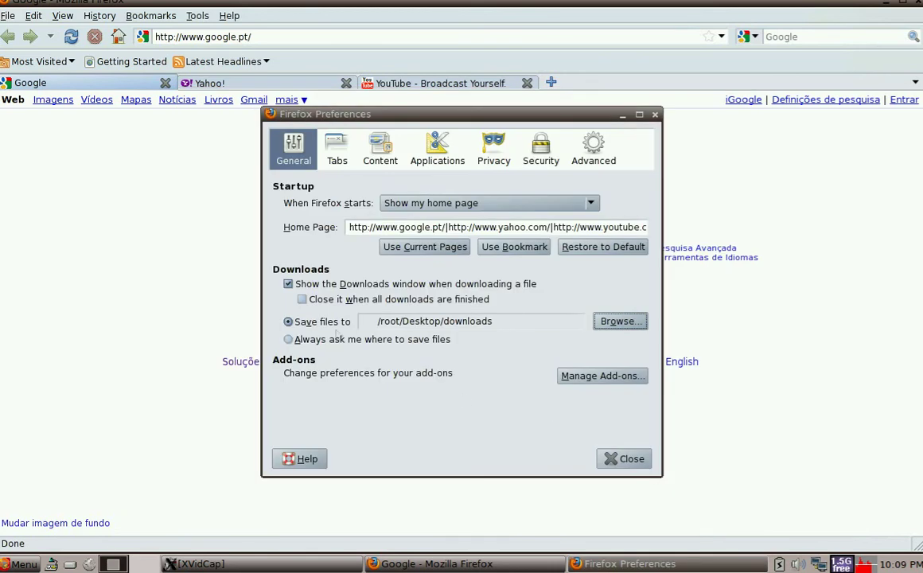
Search Google Images for 'firefox' and open the firefox-hubble.jpg nebula result
click(625, 462)
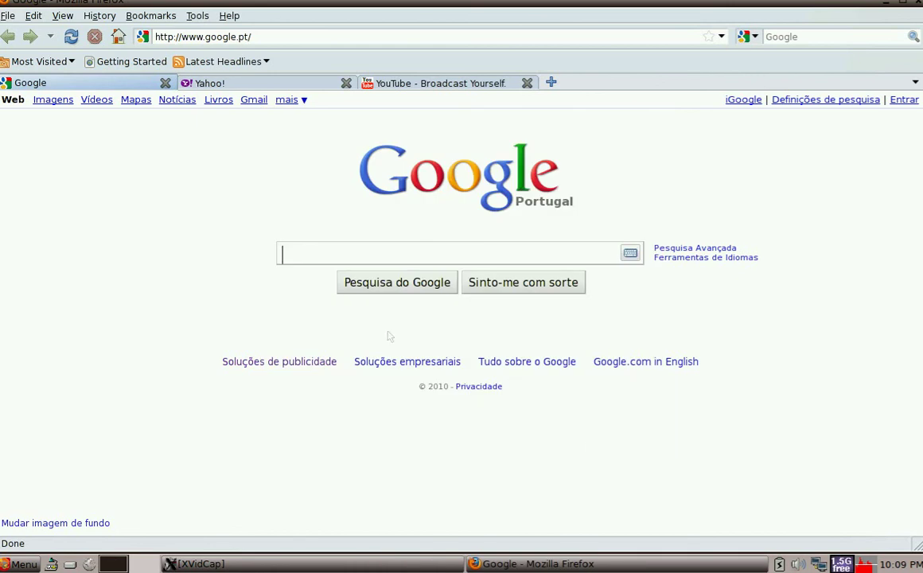
click(52, 100)
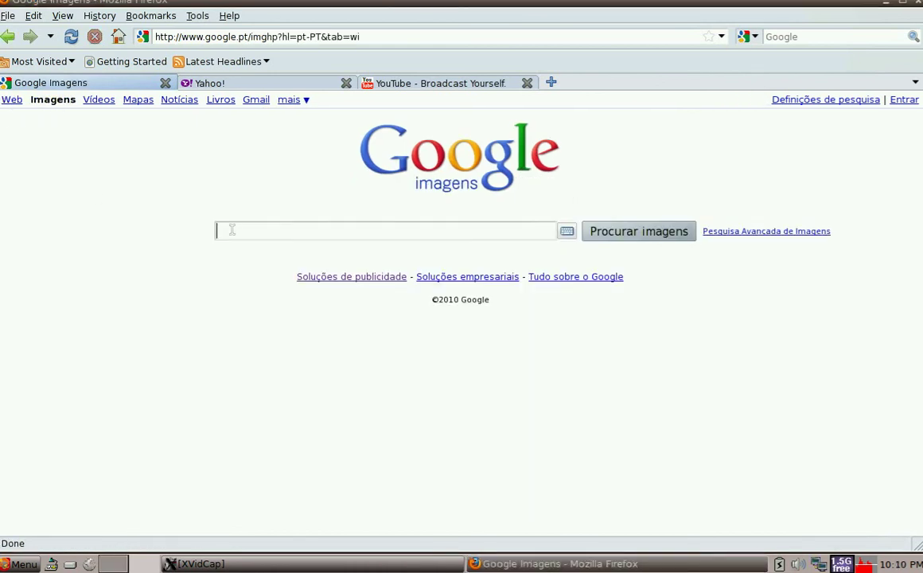
text(fi)
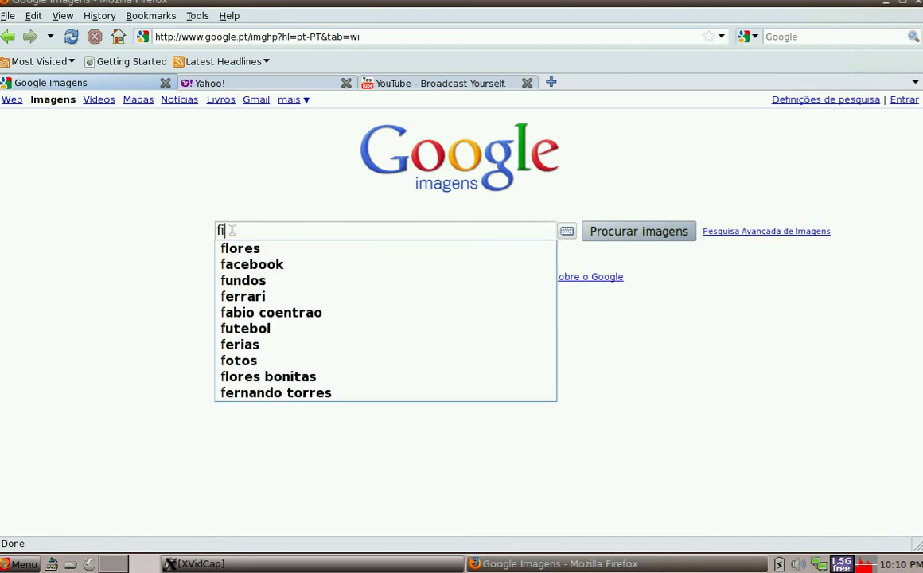
text(refox)
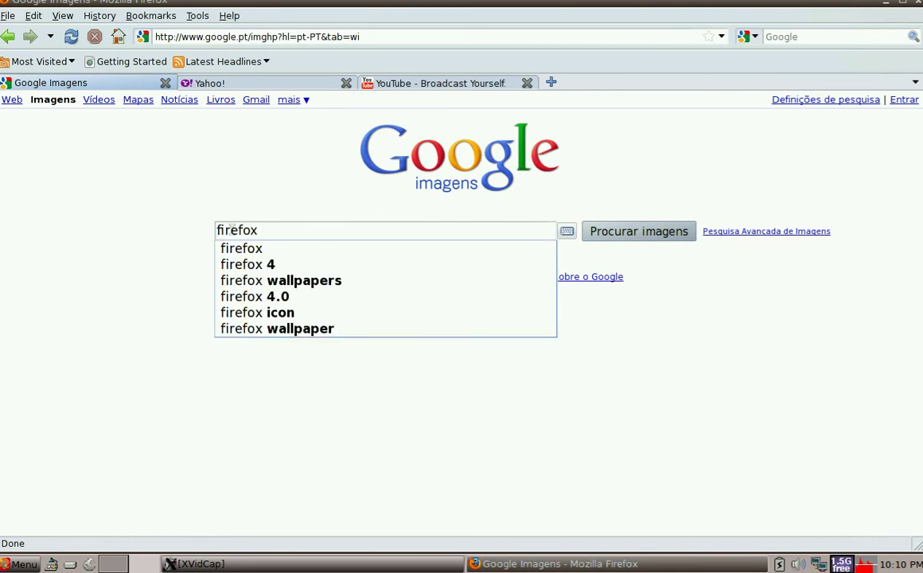
key(Return)
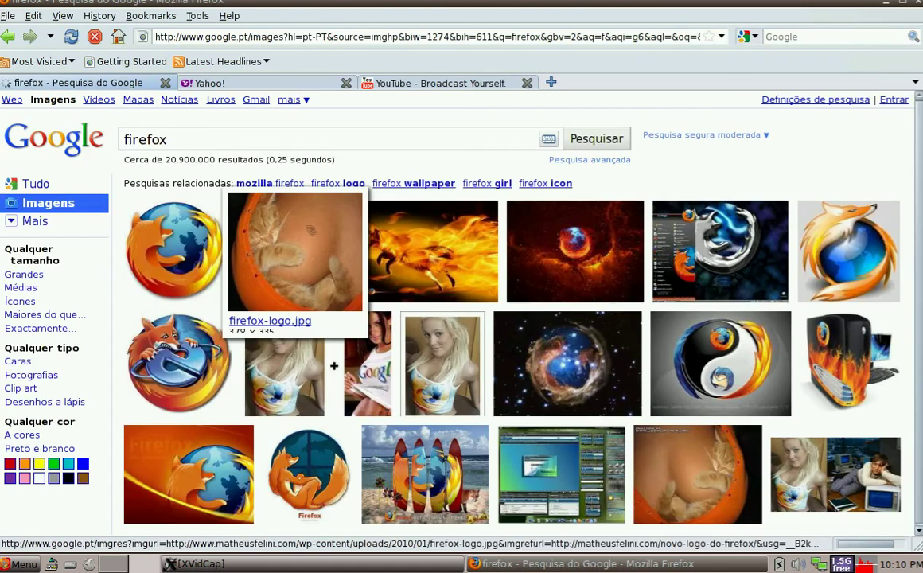
click(568, 363)
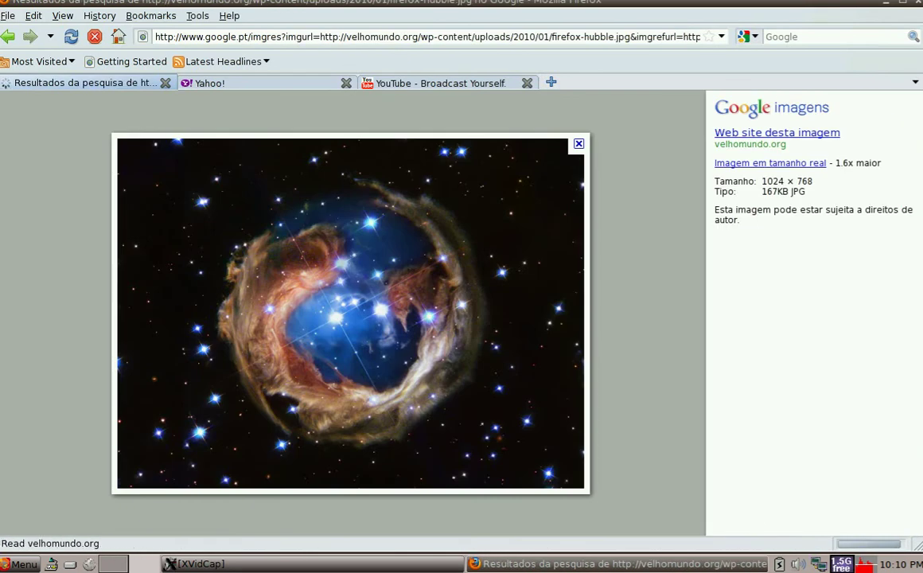
Save the nebula image as firefox-hubble.jpg into Desktop/downloads
right_click(487, 285)
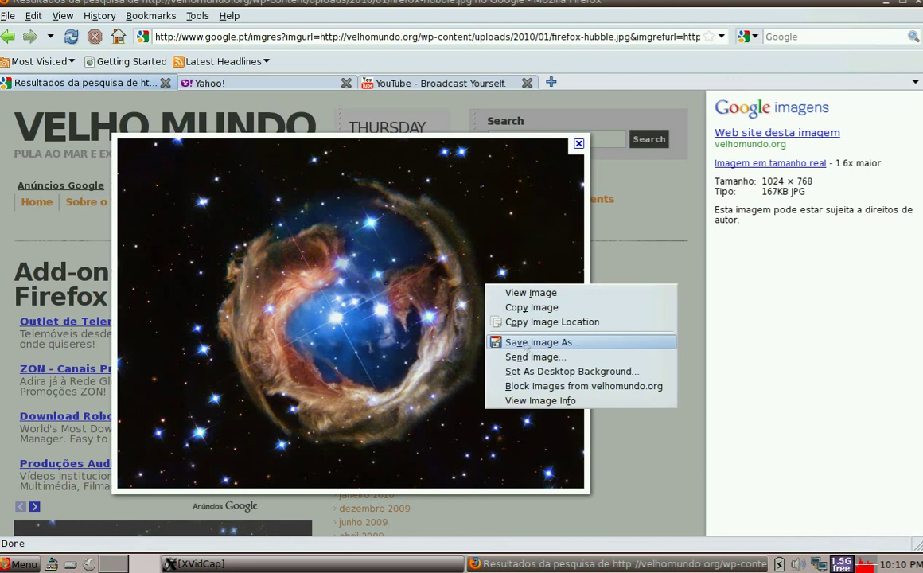
click(526, 344)
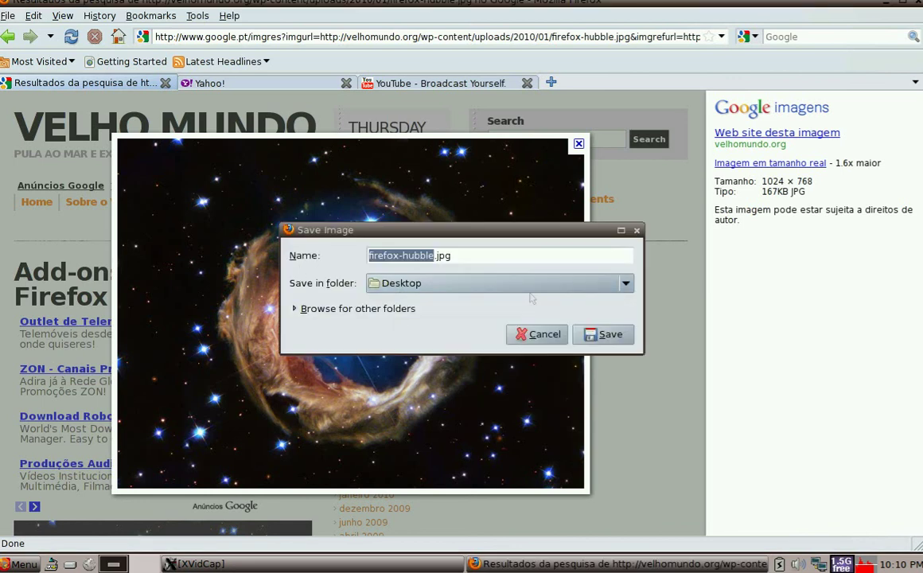
click(625, 289)
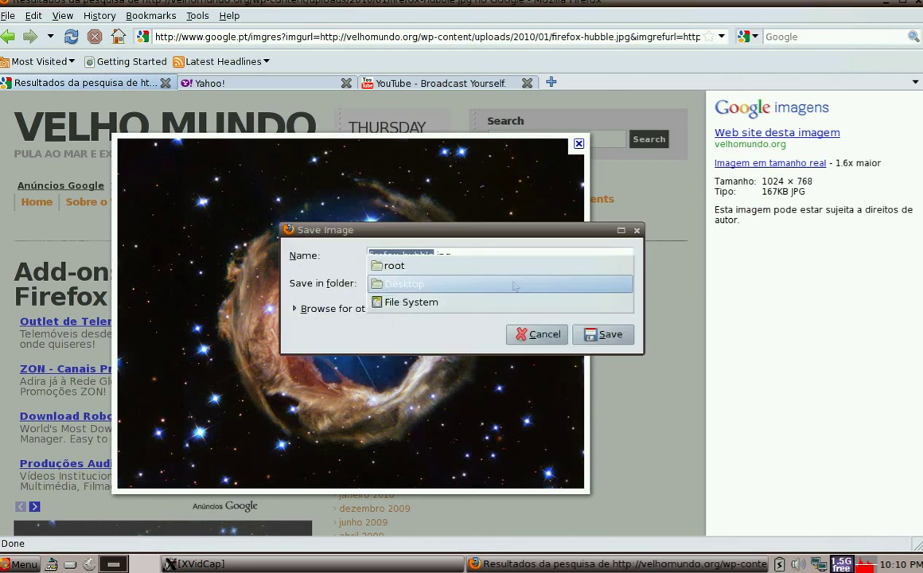
click(371, 285)
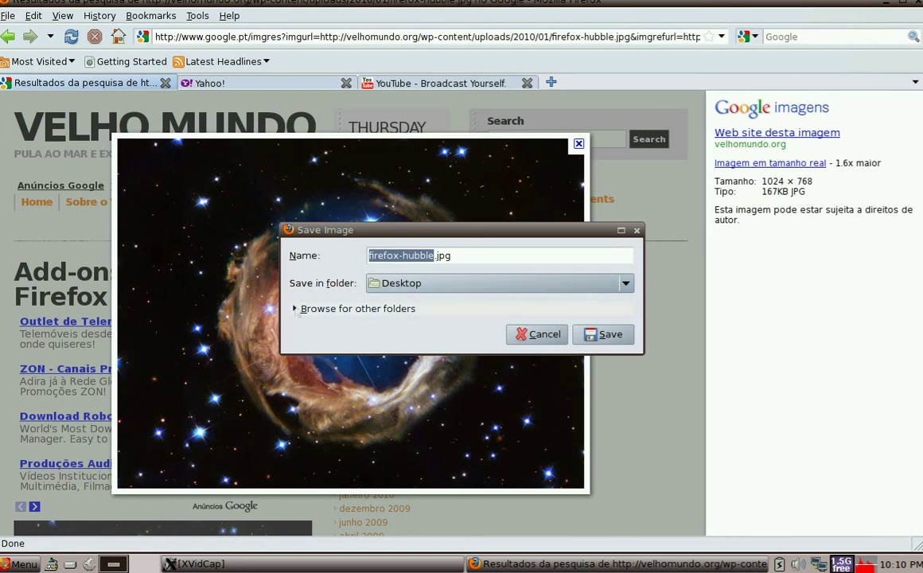
click(334, 309)
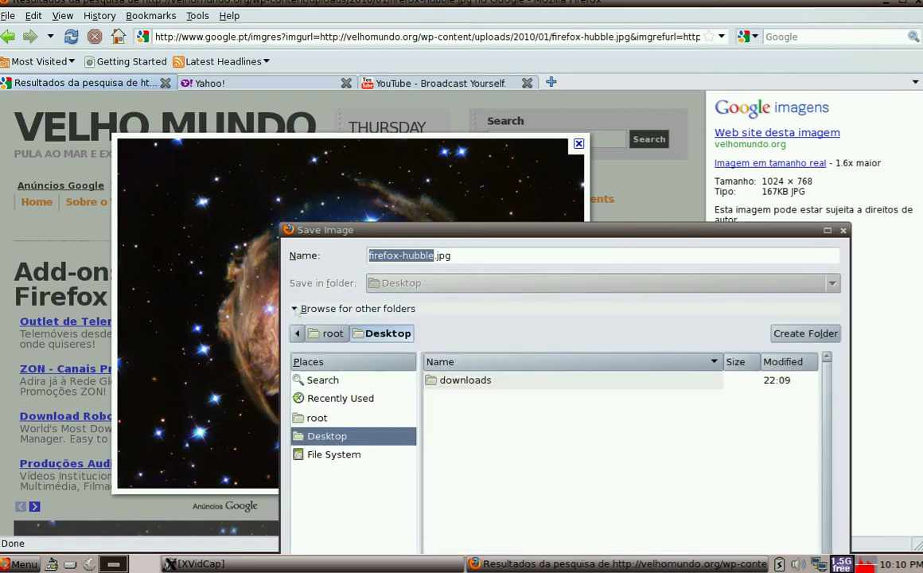
click(457, 385)
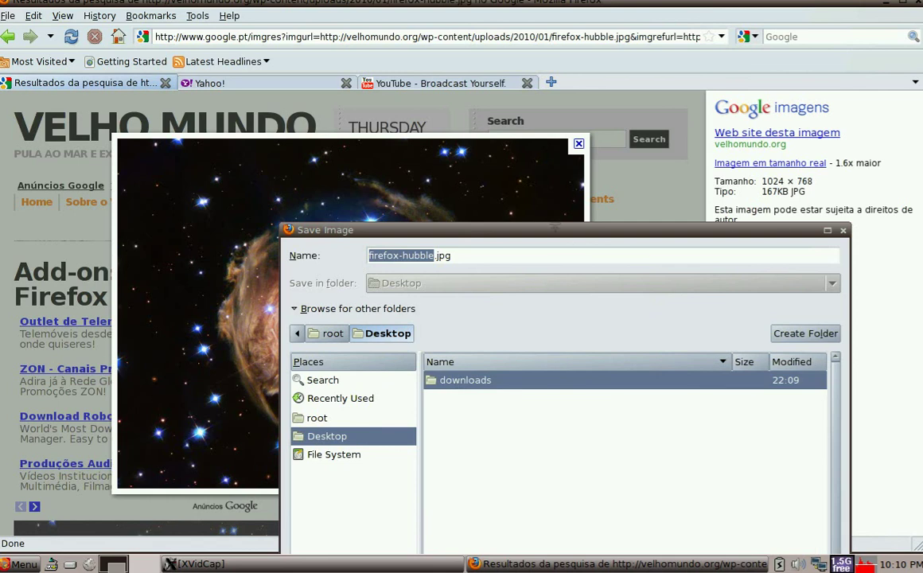
drag(555, 229, 422, 57)
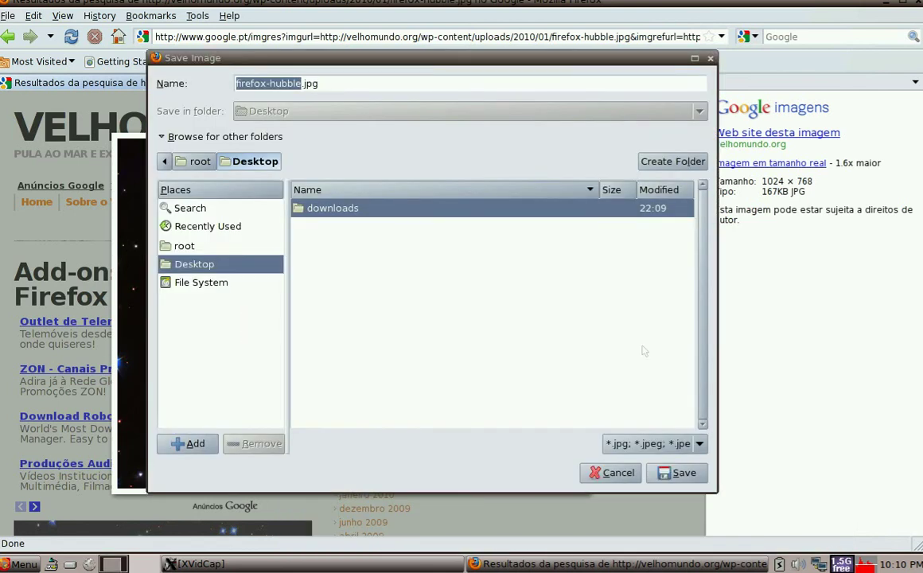
click(681, 476)
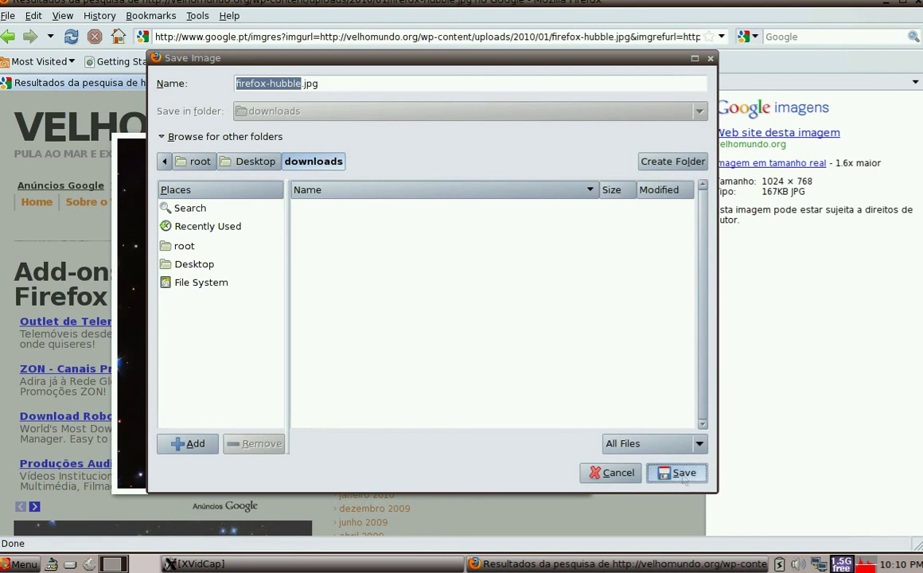
click(683, 476)
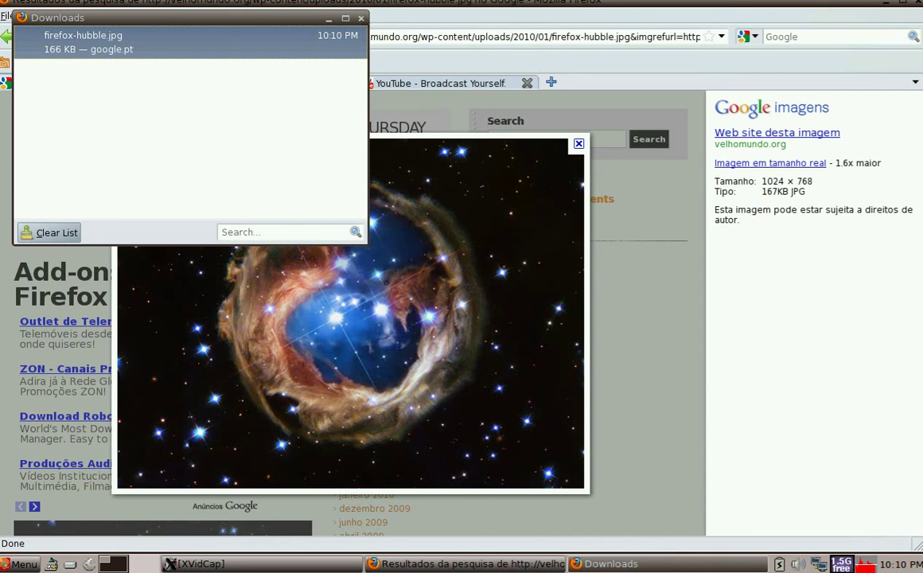
Close the Downloads window and quit Firefox without saving the open tabs
key(ctrl+w)
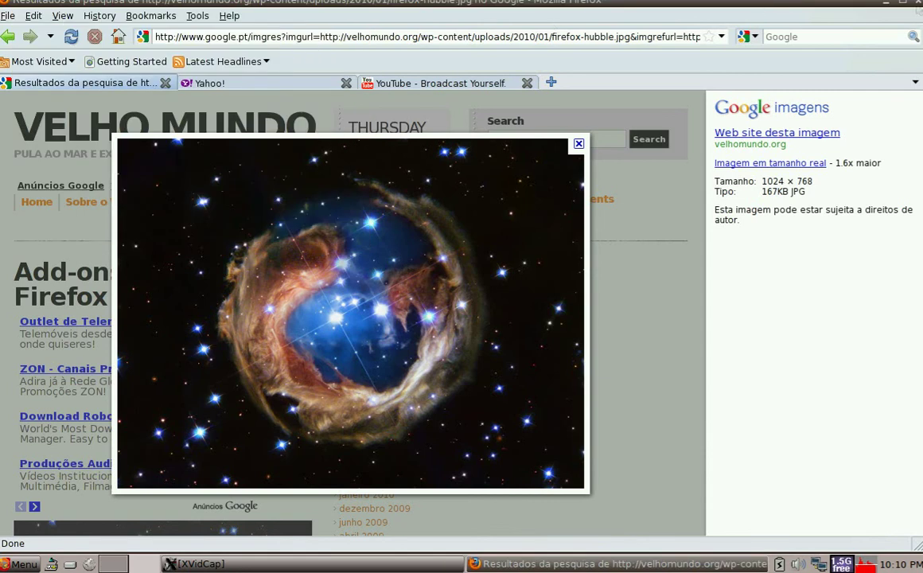
key(ctrl+q)
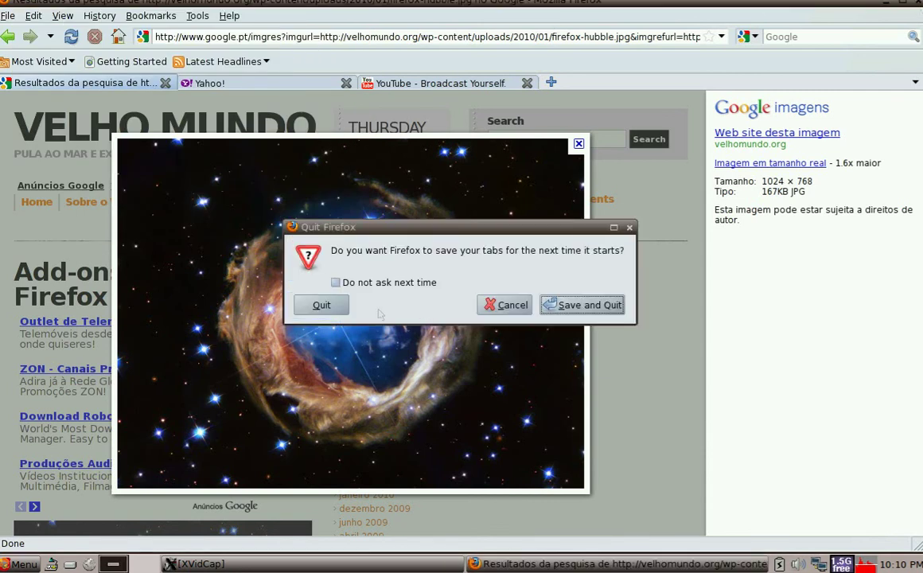
click(312, 312)
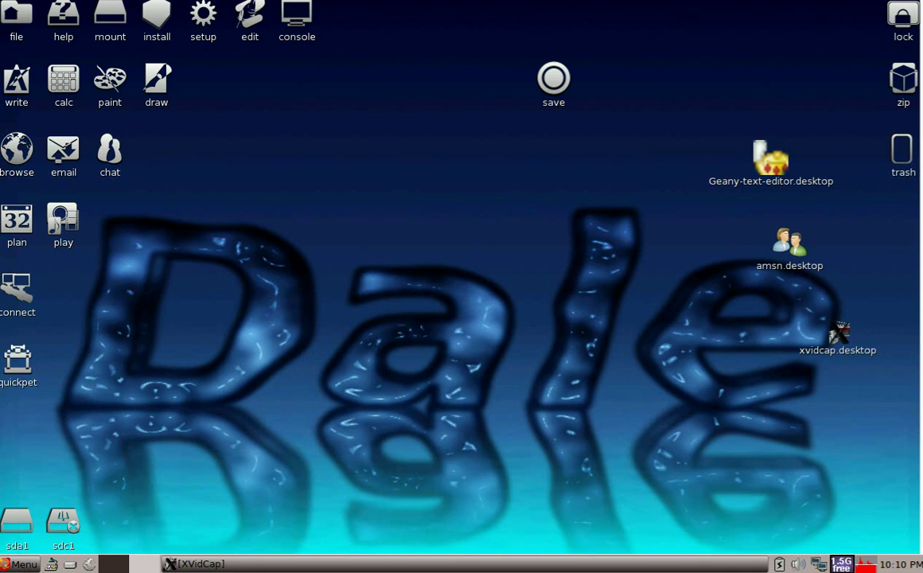
Open firefox-hubble.jpg from Desktop/downloads in ROX-Filer to confirm it was saved
click(19, 564)
mouse_move(41, 320)
mouse_move(137, 319)
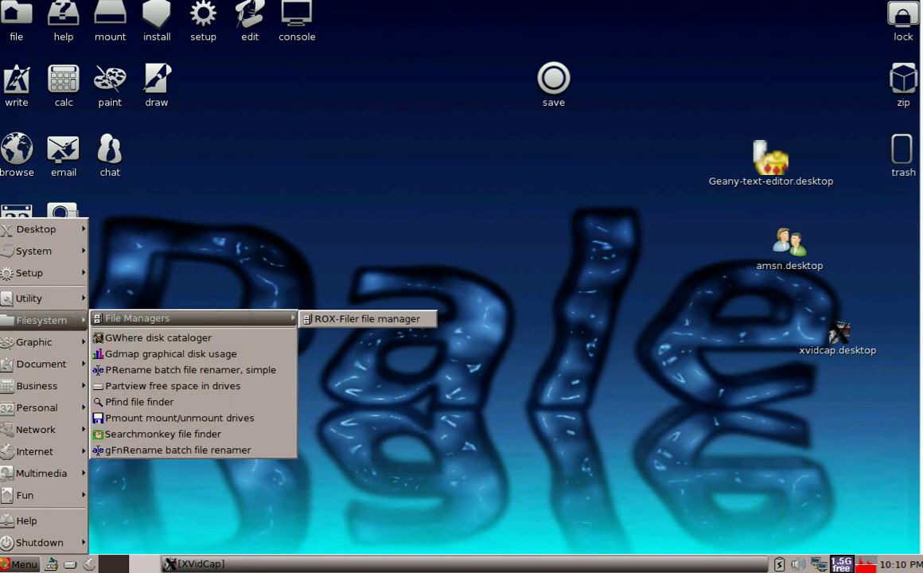
click(367, 318)
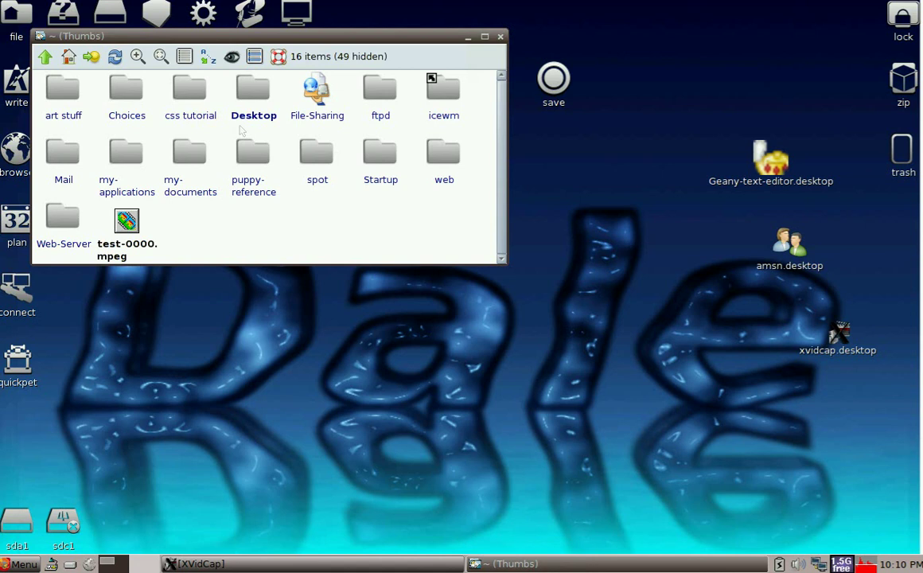
click(227, 86)
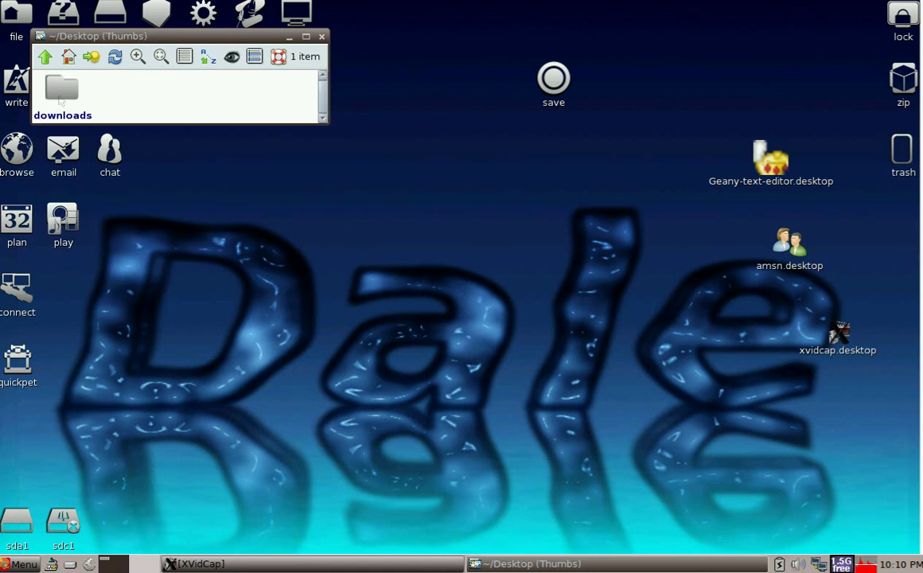
click(60, 94)
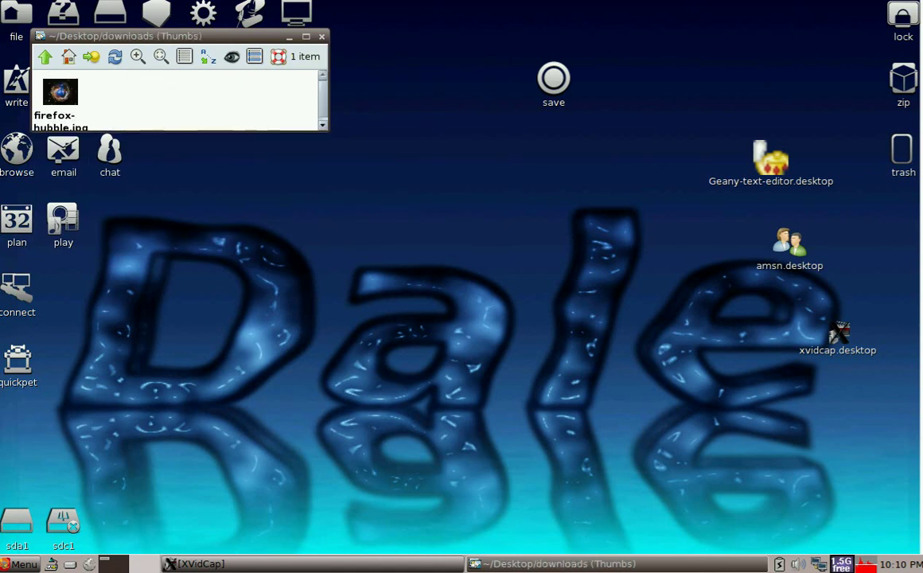
click(61, 94)
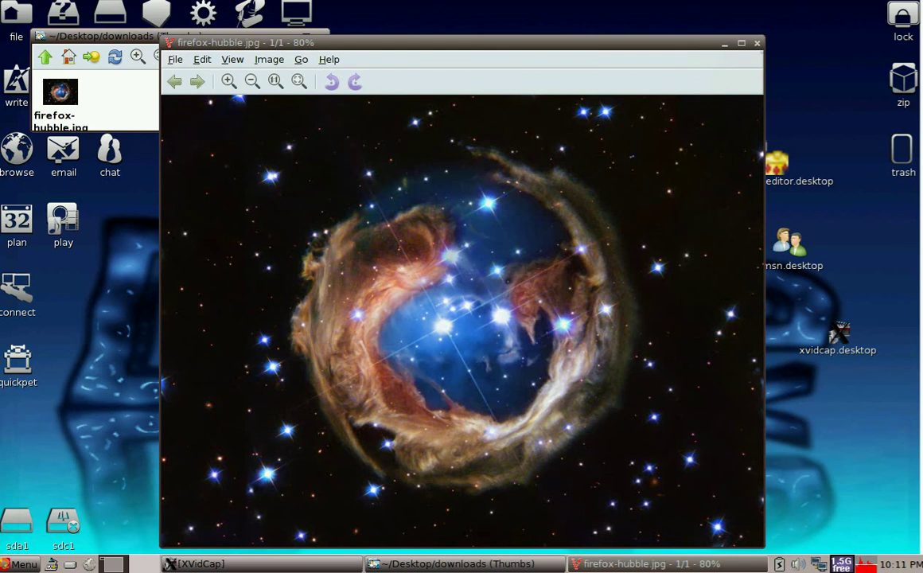
Close the image viewer and ROX-Filer, then restore the XVidCap recorder window
key(ctrl+q)
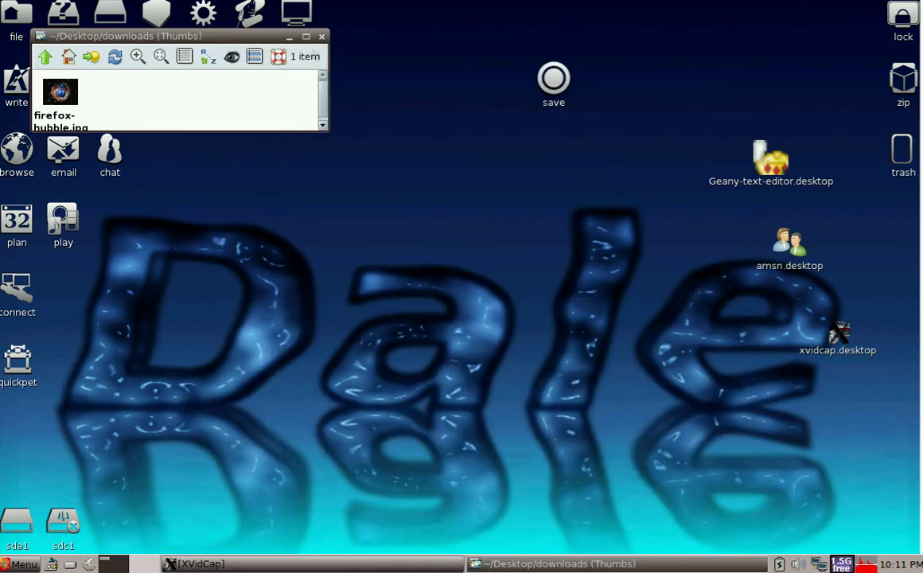
key(ctrl+q)
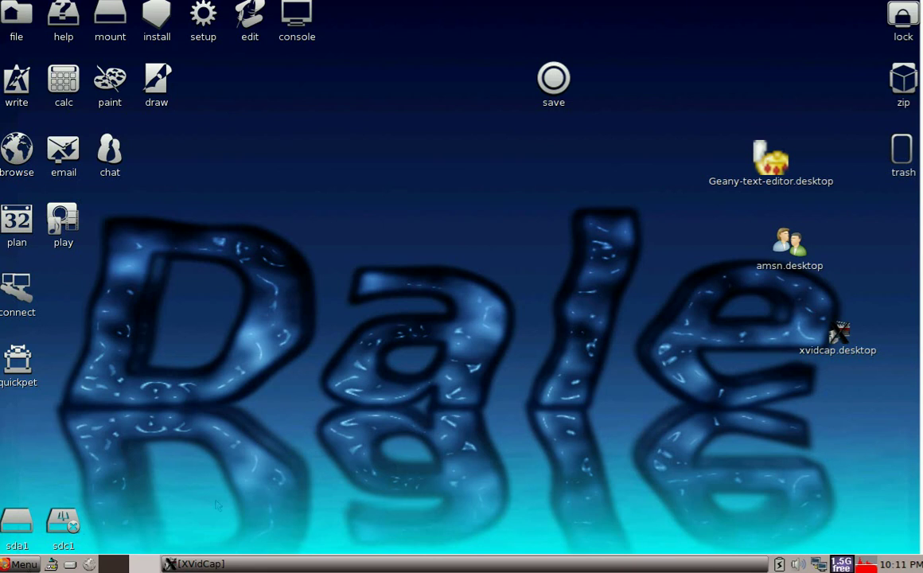
click(199, 564)
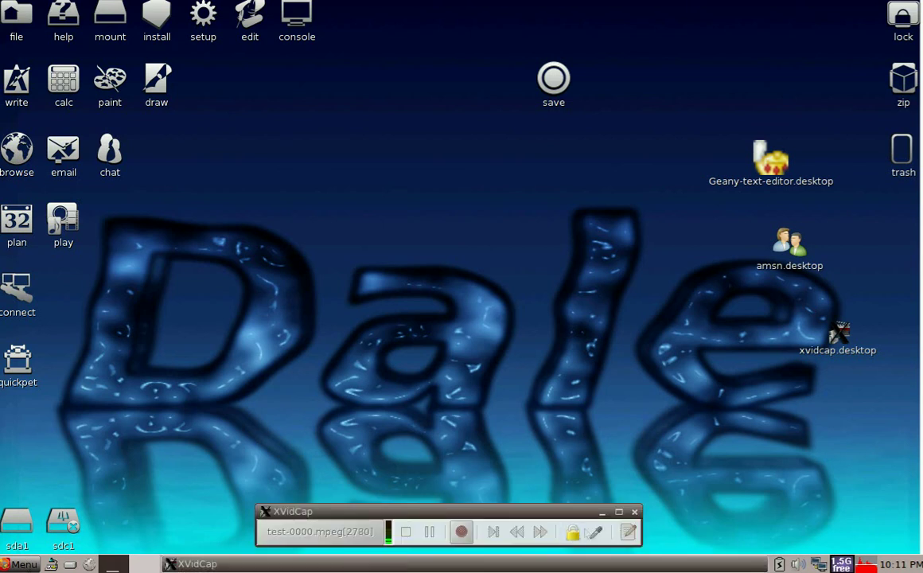